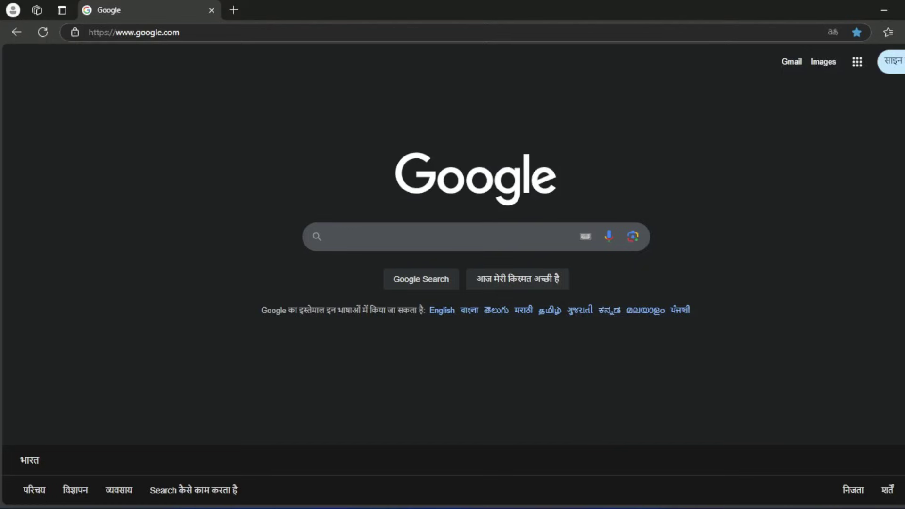
# - Search Google for "android studio" and open the official Android Studio download page on developer.android.com
pyautogui.write('andro')
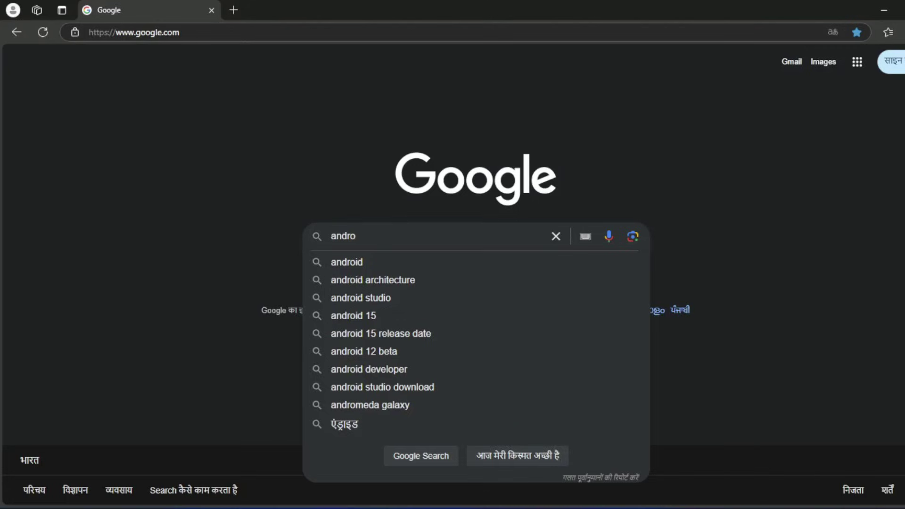
pyautogui.click(362, 297)
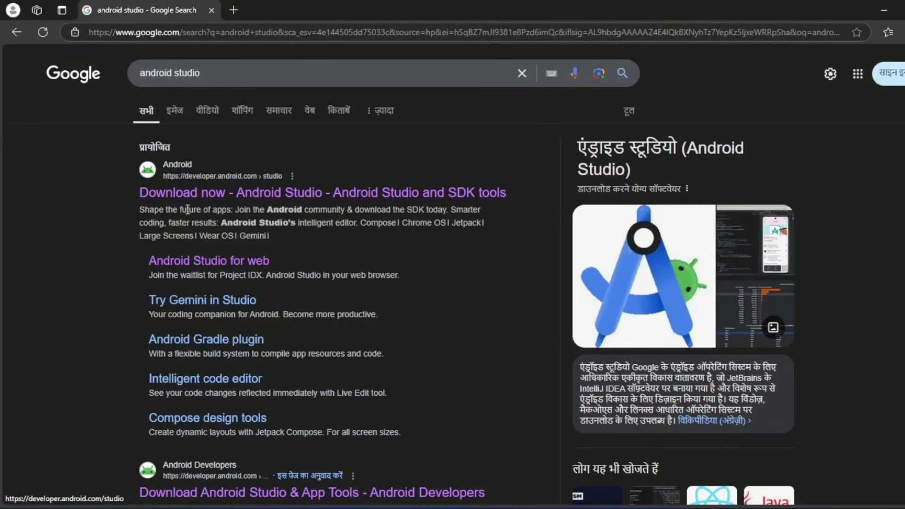
pyautogui.click(258, 194)
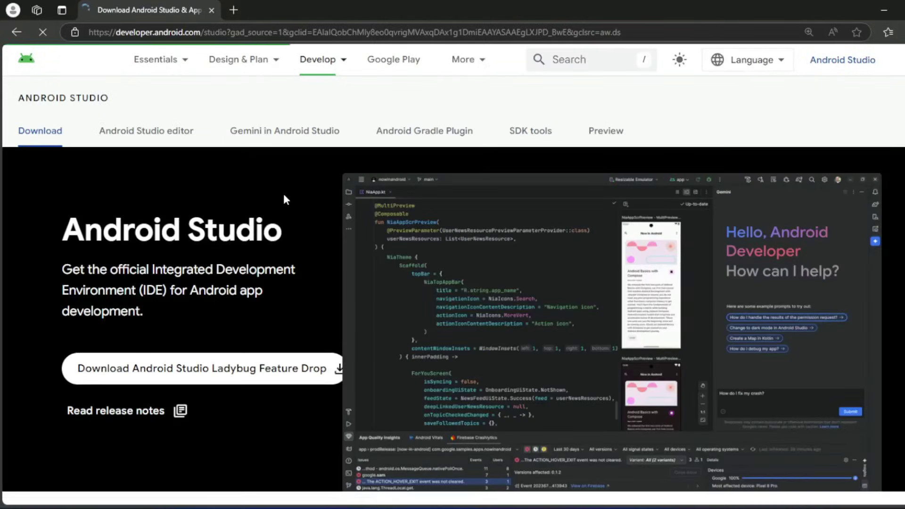
pyautogui.scroll(-3, 297, 257)
pyautogui.scroll(1, 296, 256)
pyautogui.scroll(1, 297, 258)
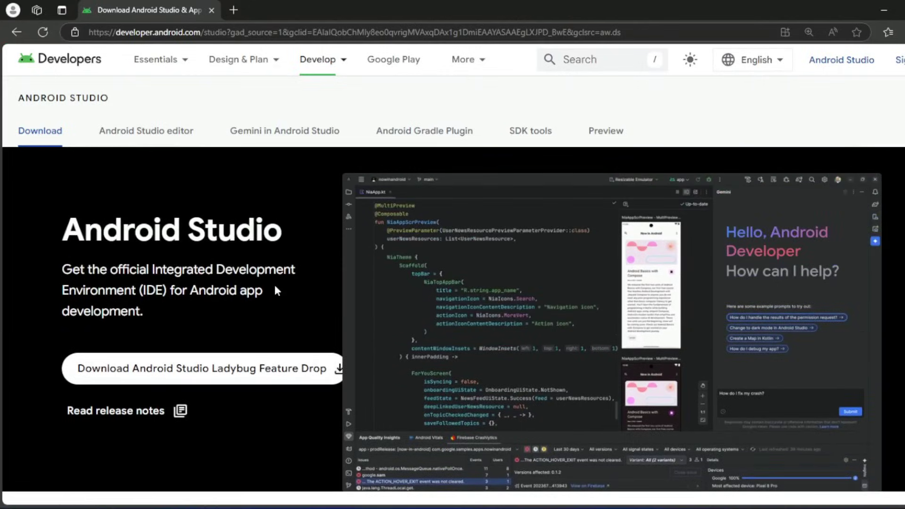
pyautogui.scroll(-1, 275, 281)
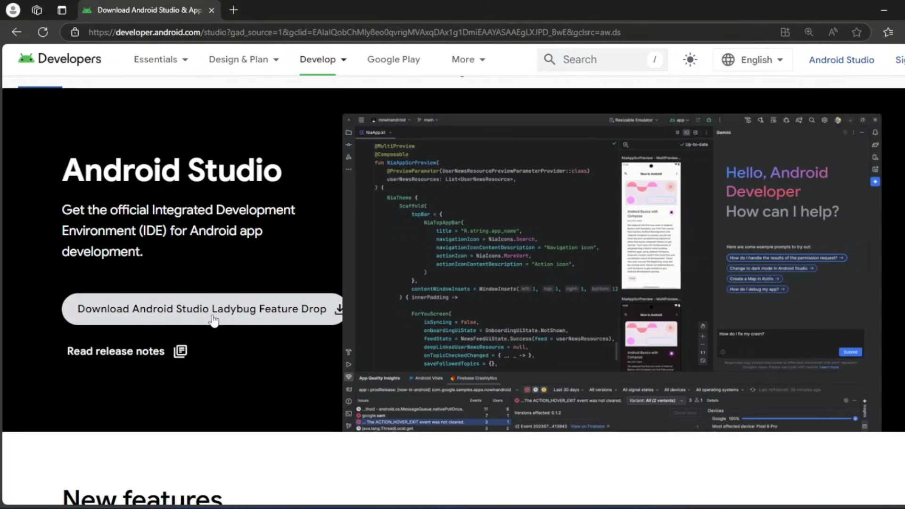
# - Agree to the terms and download Android Studio Ladybug Feature Drop 2024.2.2 for Windows, dismissing the badge offer
pyautogui.click(187, 316)
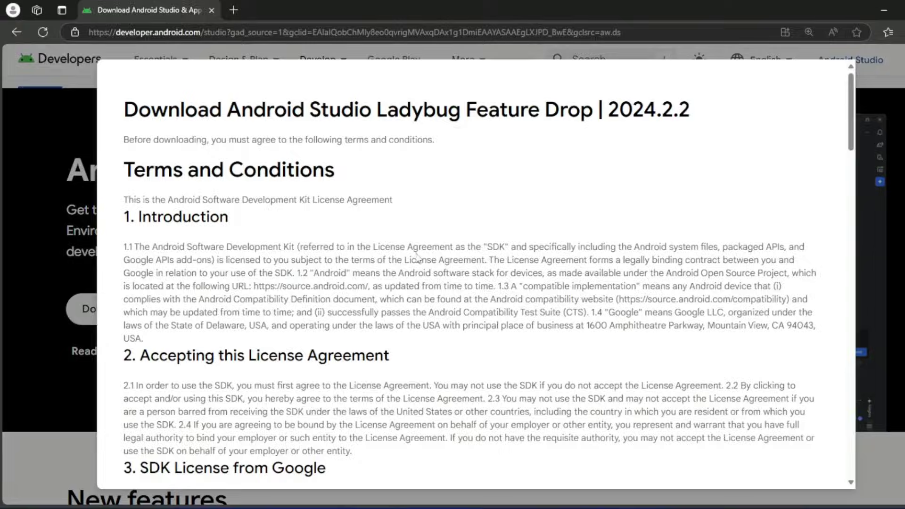
pyautogui.scroll(-12, 416, 257)
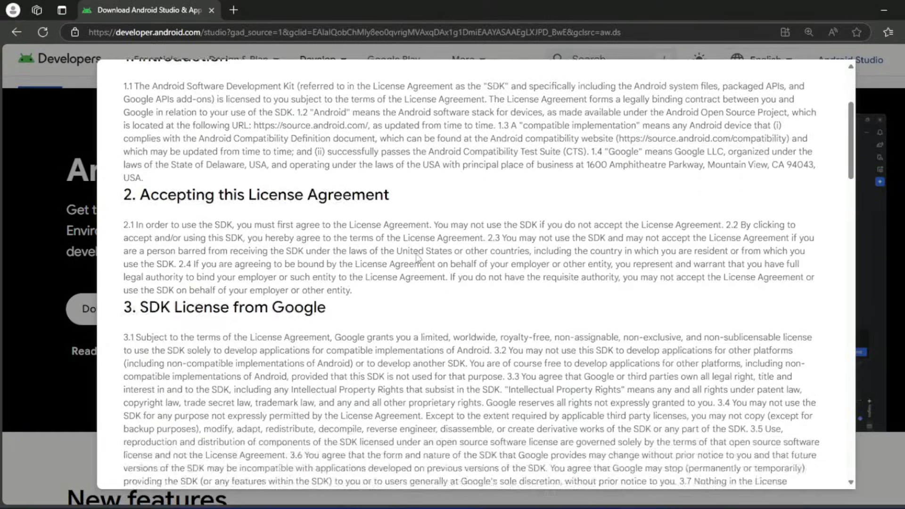
pyautogui.scroll(-20, 416, 257)
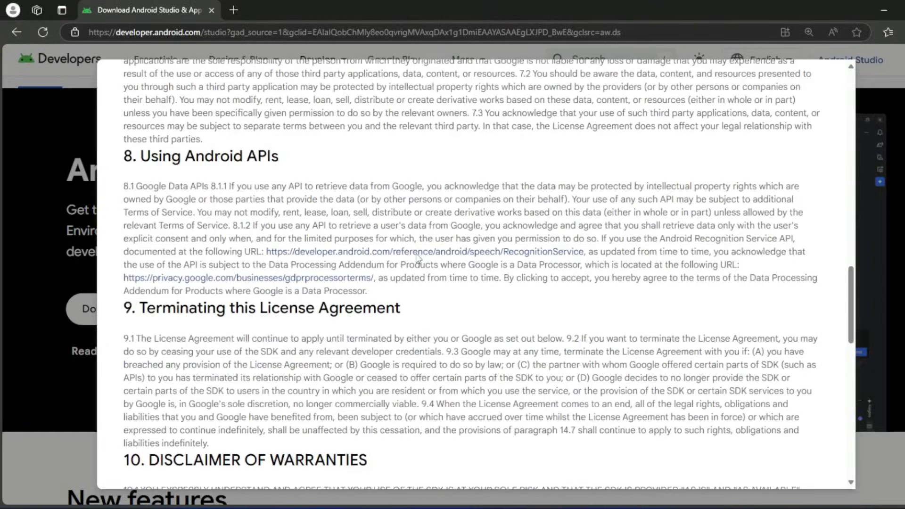
pyautogui.scroll(-6, 417, 257)
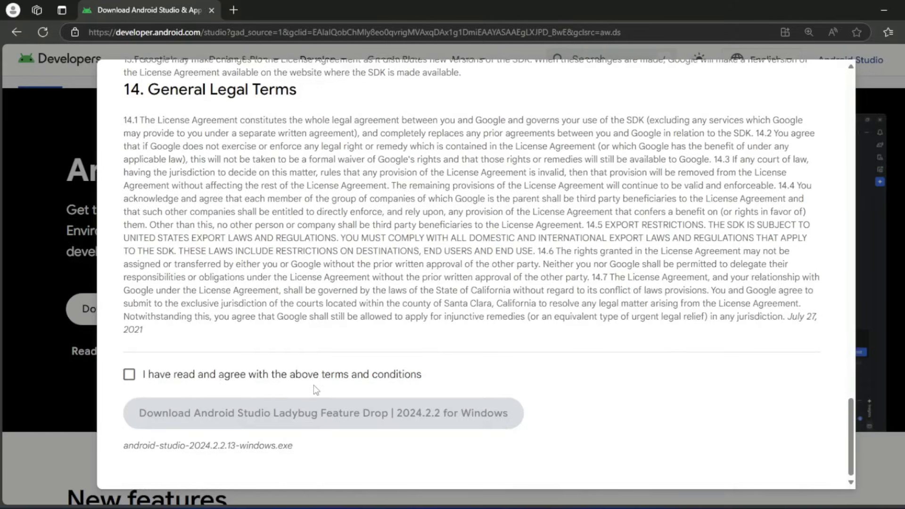
pyautogui.click(130, 377)
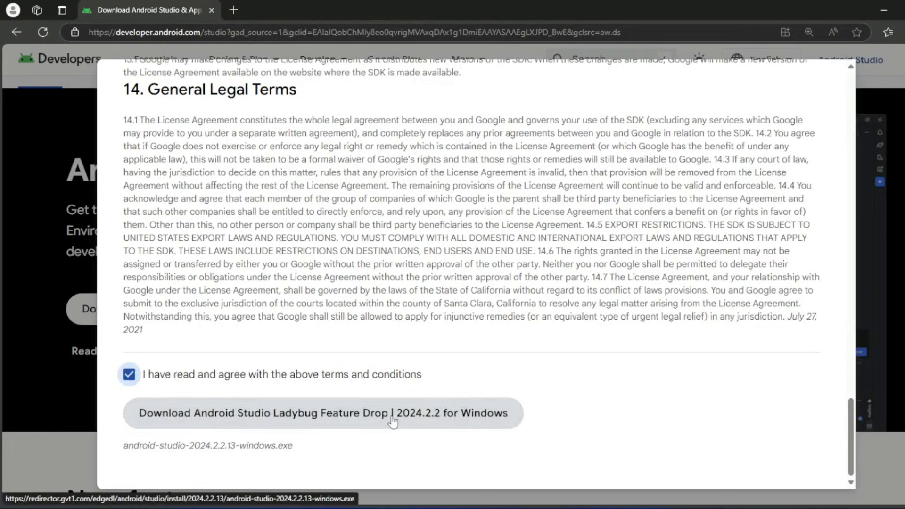
pyautogui.click(234, 414)
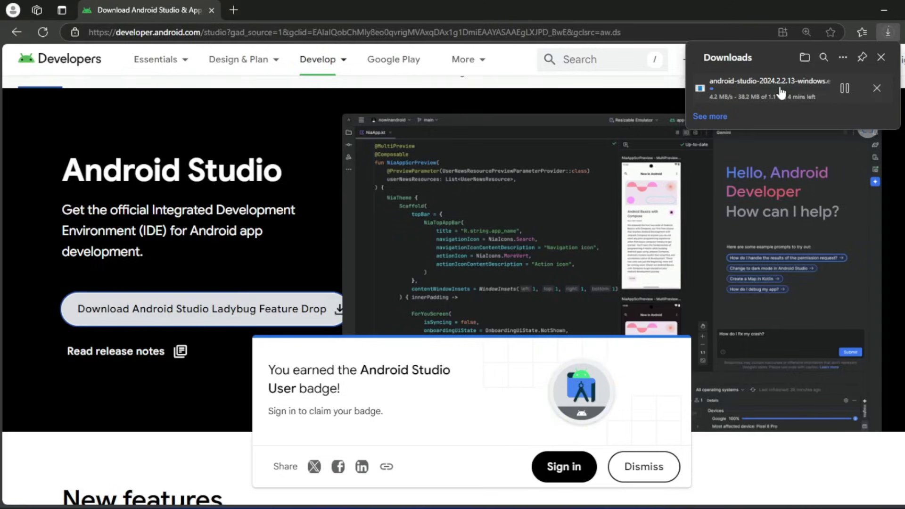
pyautogui.click(643, 474)
pyautogui.click(642, 474)
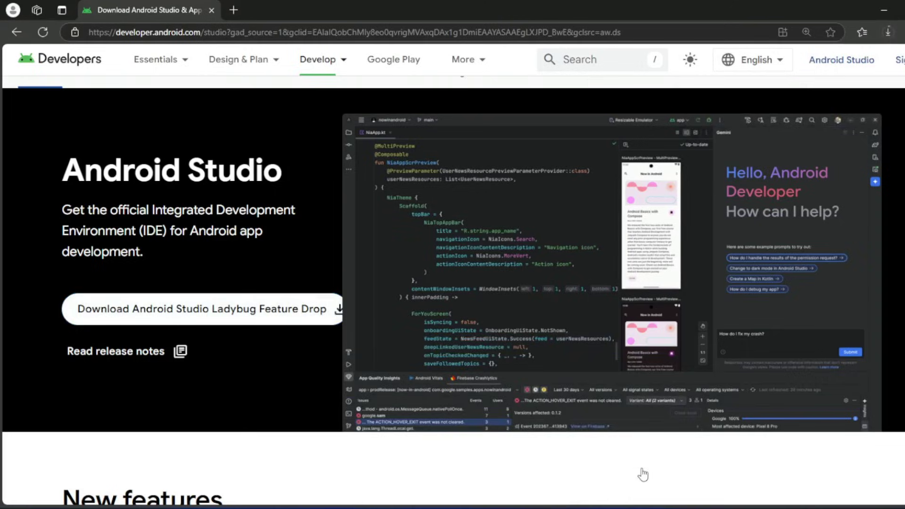
# - Show the downloaded file in the Downloads folder in File Explorer and run the android-studio-2024.2.2.13-windows installer
pyautogui.click(889, 34)
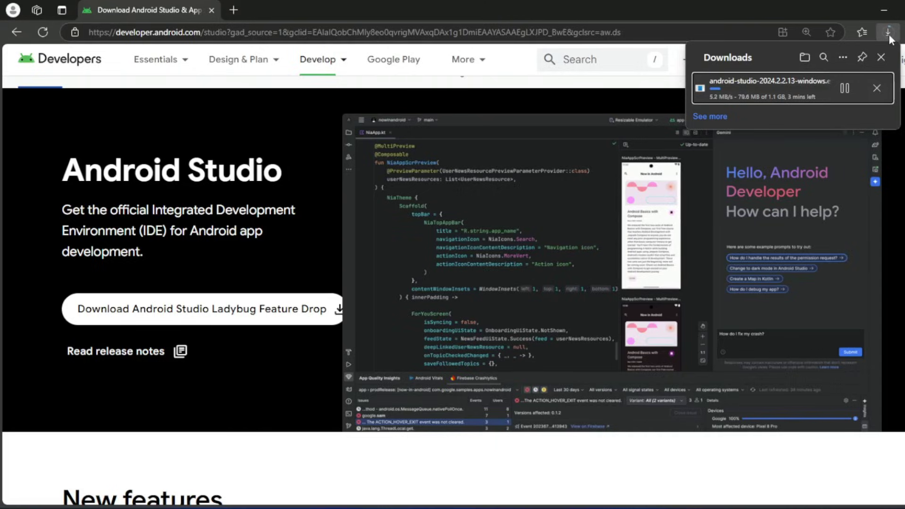
pyautogui.moveTo(774, 99)
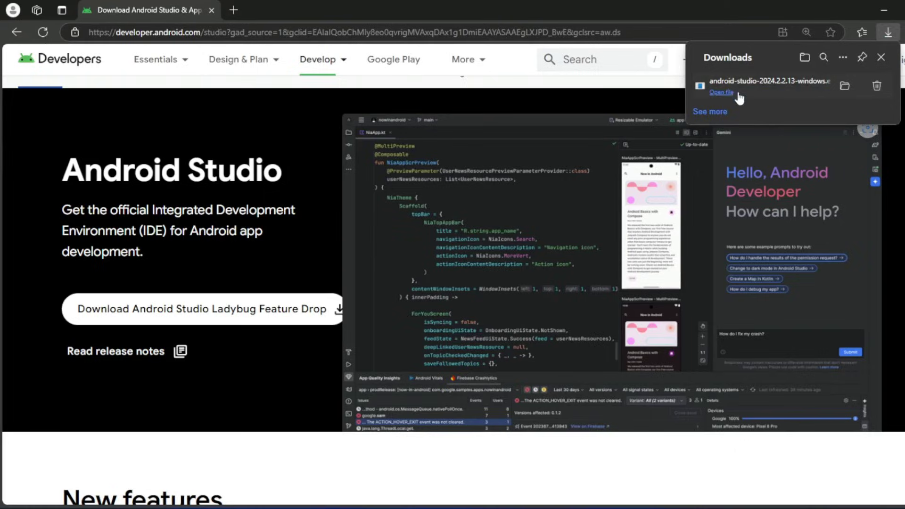
pyautogui.click(844, 89)
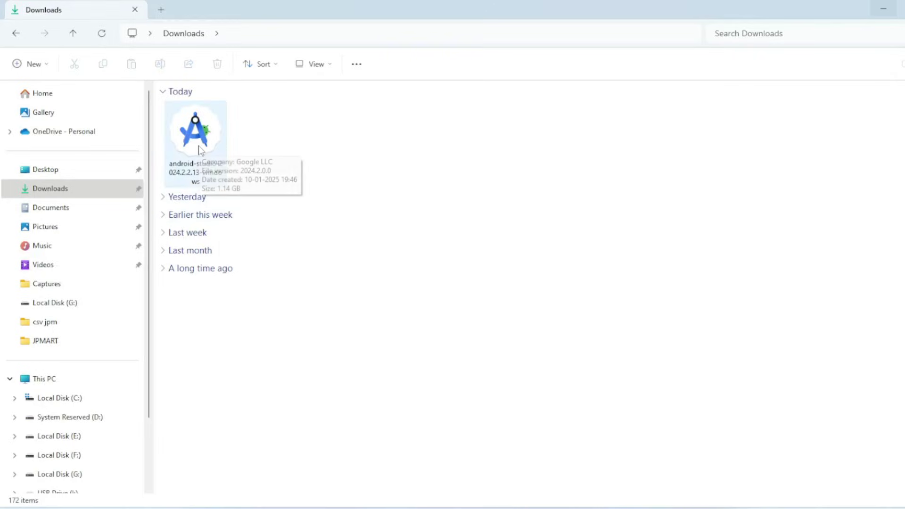
pyautogui.click(64, 193)
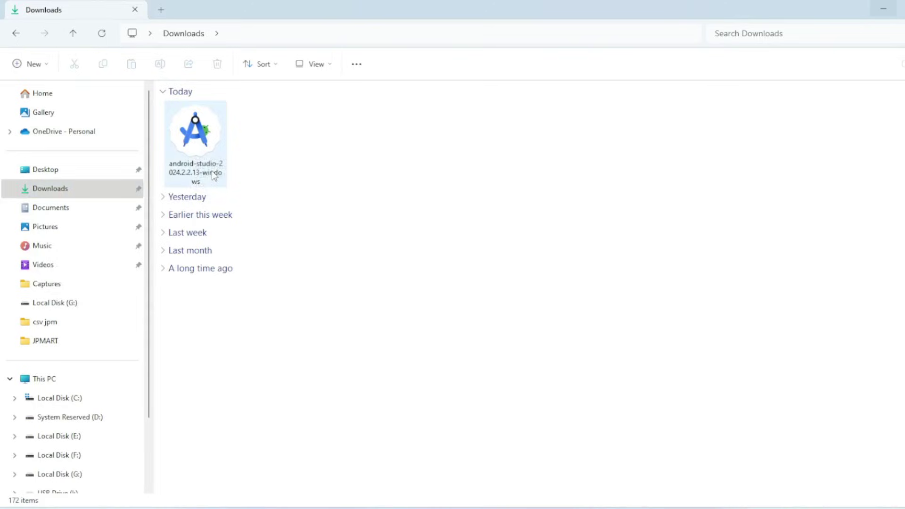
pyautogui.click(186, 132)
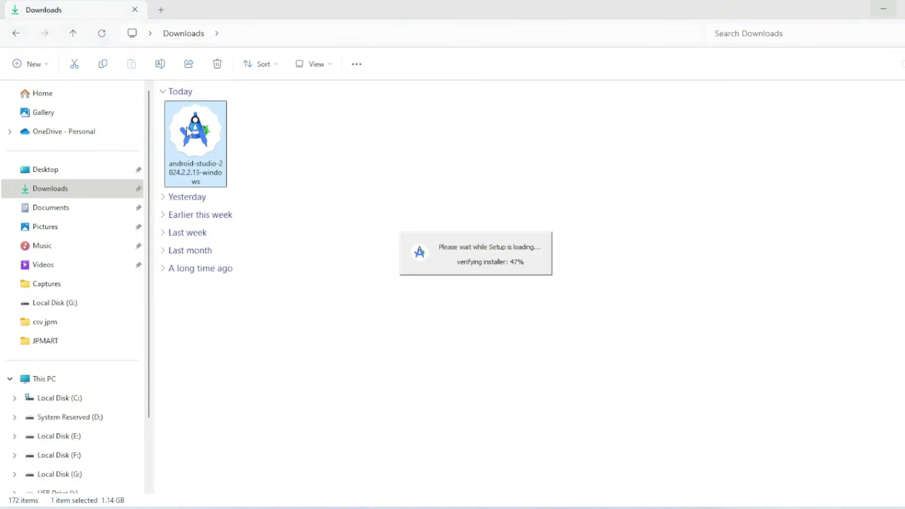
pyautogui.click(885, 11)
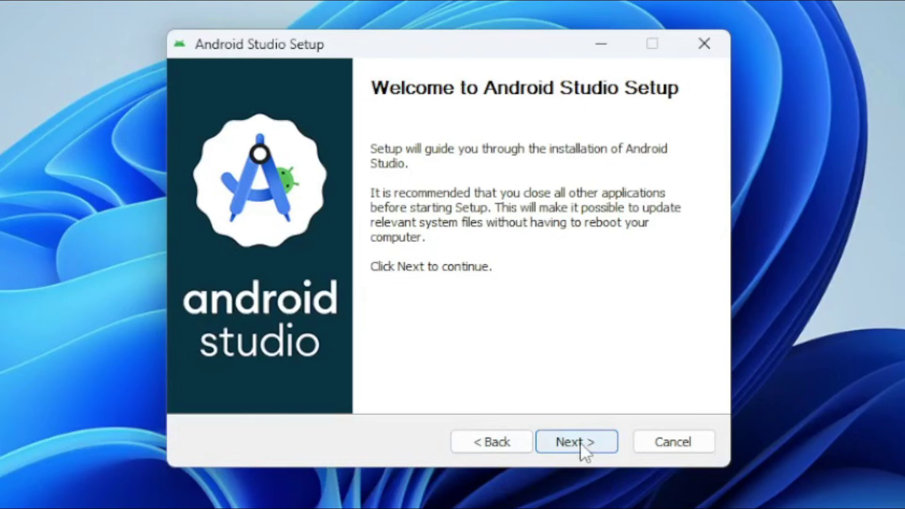
# - Install Android Studio with Android Virtual Device, using C:\Program Files\Android\Android Studio and the Android Studio Start Menu folder
pyautogui.click(544, 355)
pyautogui.moveTo(410, 231)
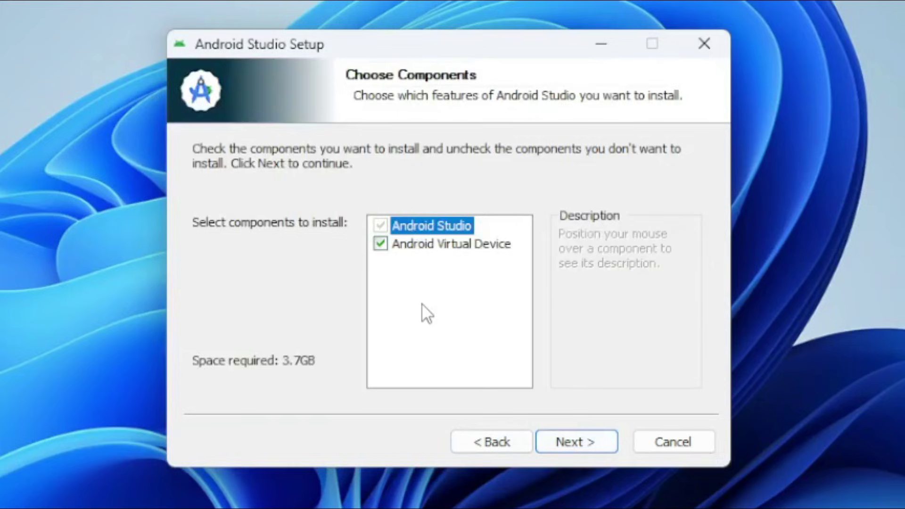
pyautogui.moveTo(416, 257)
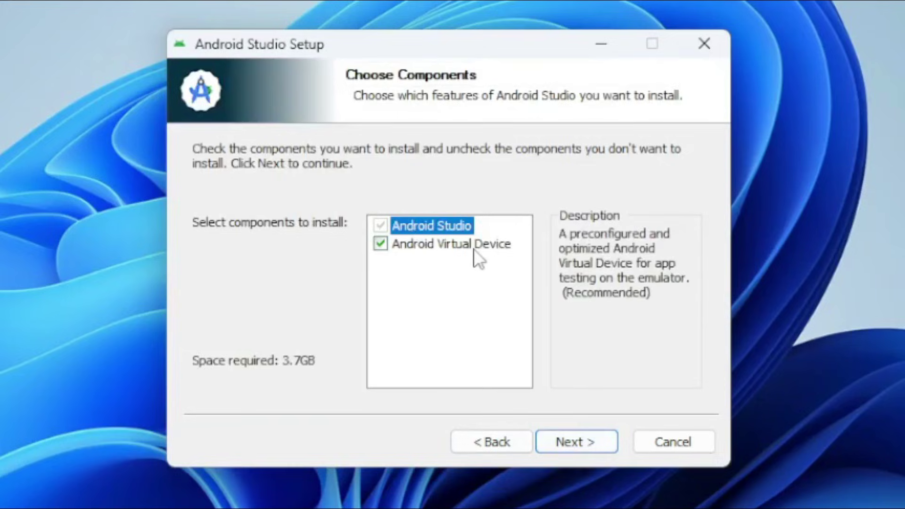
pyautogui.click(586, 440)
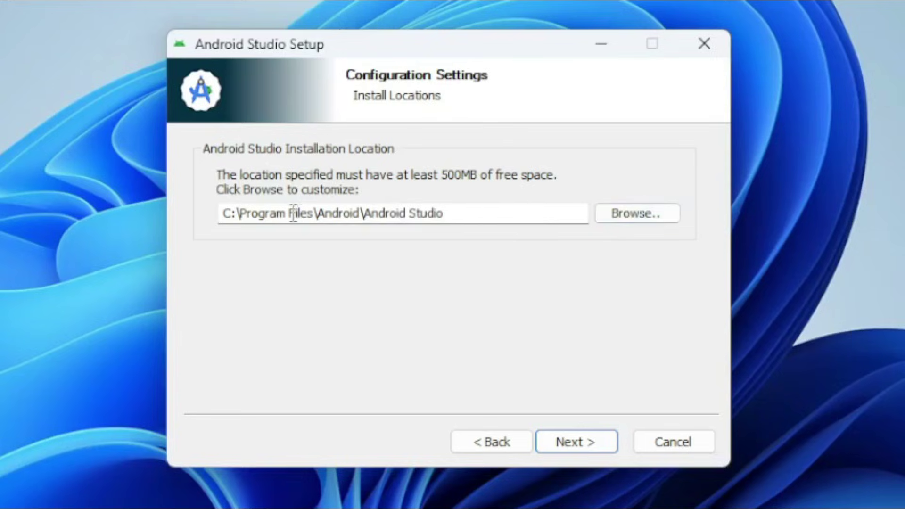
pyautogui.click(585, 440)
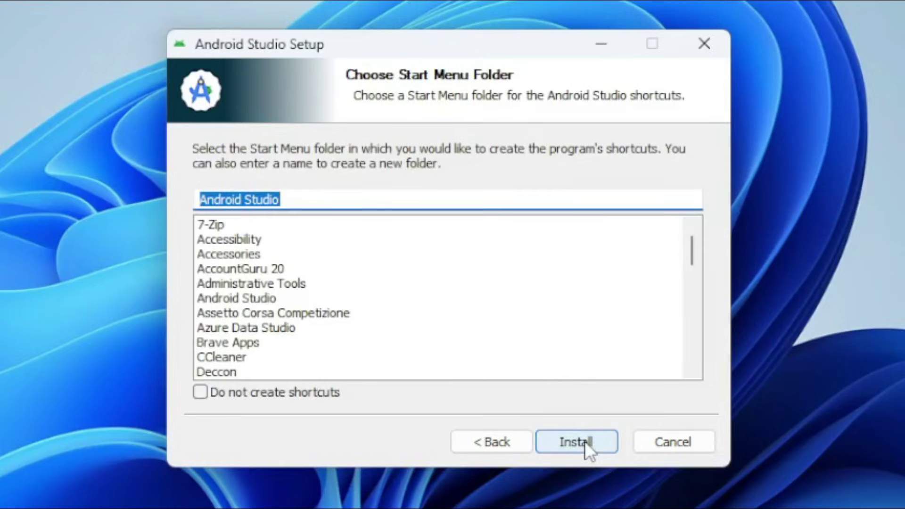
pyautogui.click(569, 439)
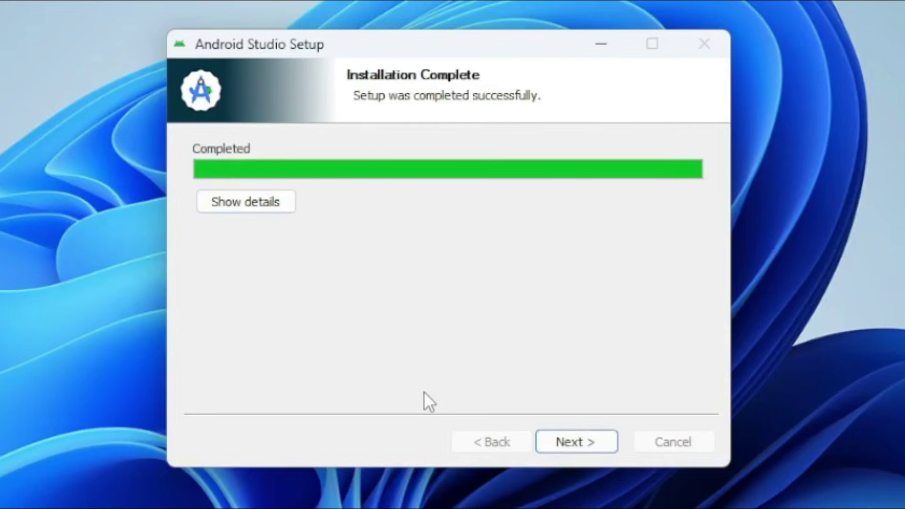
# - Finish the installer with Start Android Studio enabled and agree to send usage statistics to Google
pyautogui.click(575, 443)
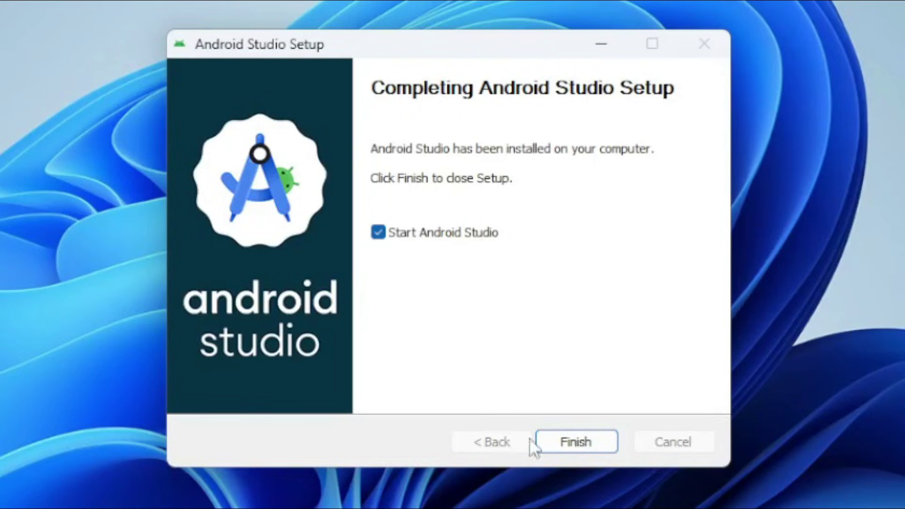
pyautogui.click(576, 440)
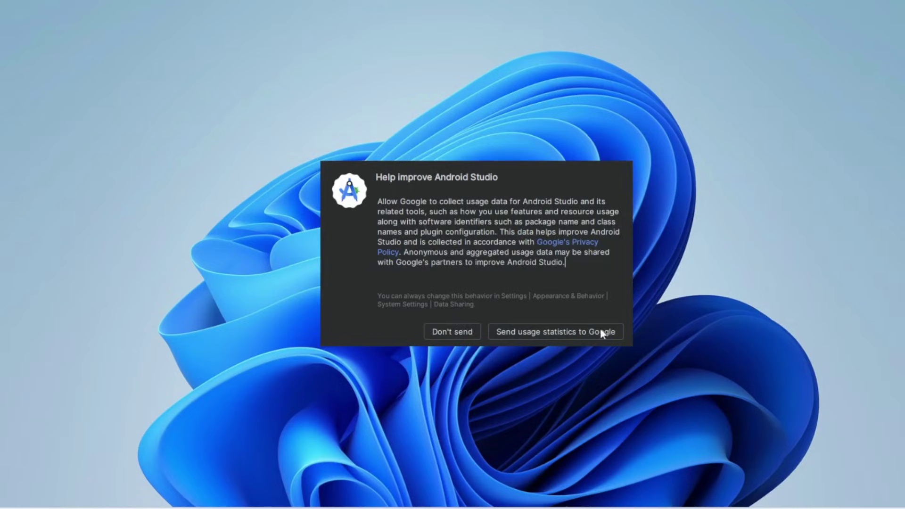
pyautogui.click(539, 332)
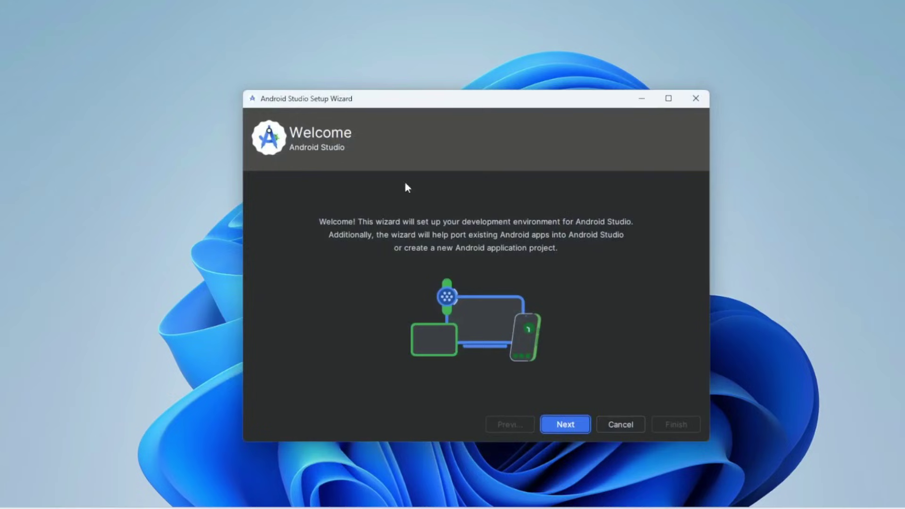
# - Choose the Standard install type in the setup wizard and review and accept the listed component settings
pyautogui.click(568, 427)
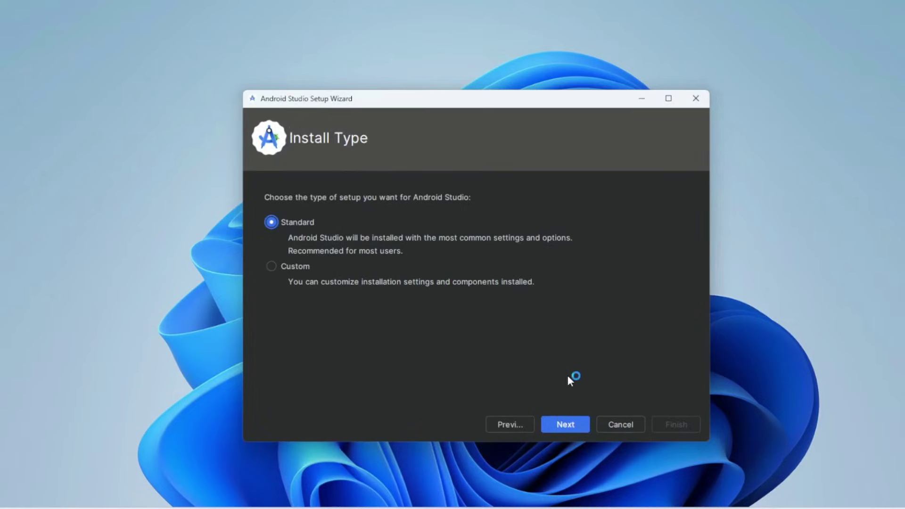
pyautogui.click(567, 425)
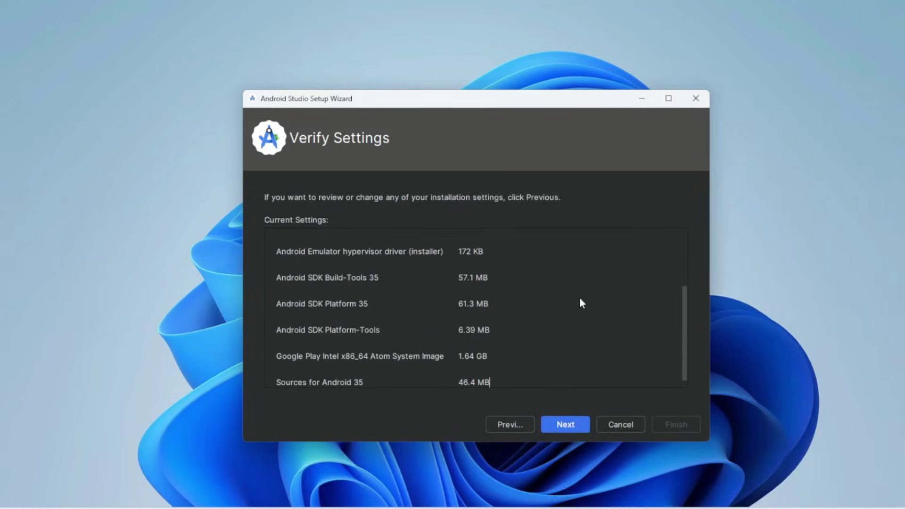
pyautogui.scroll(-1, 580, 300)
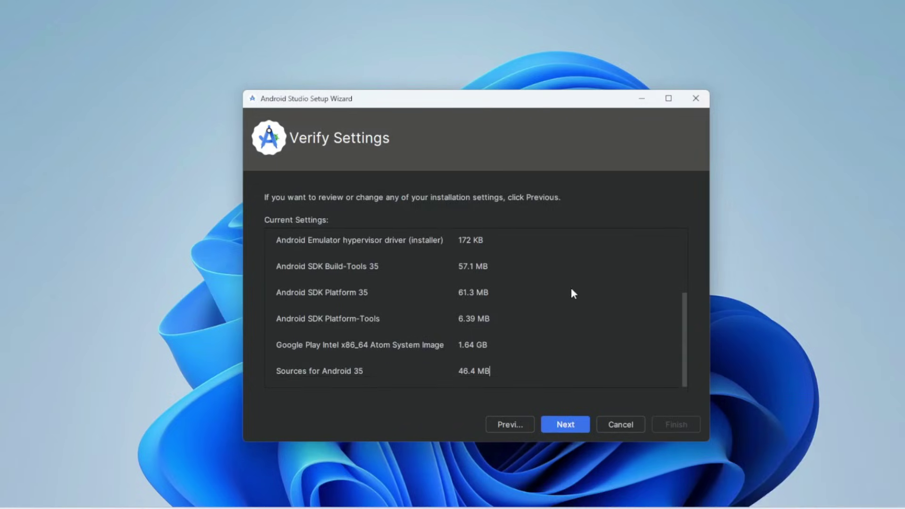
pyautogui.click(567, 424)
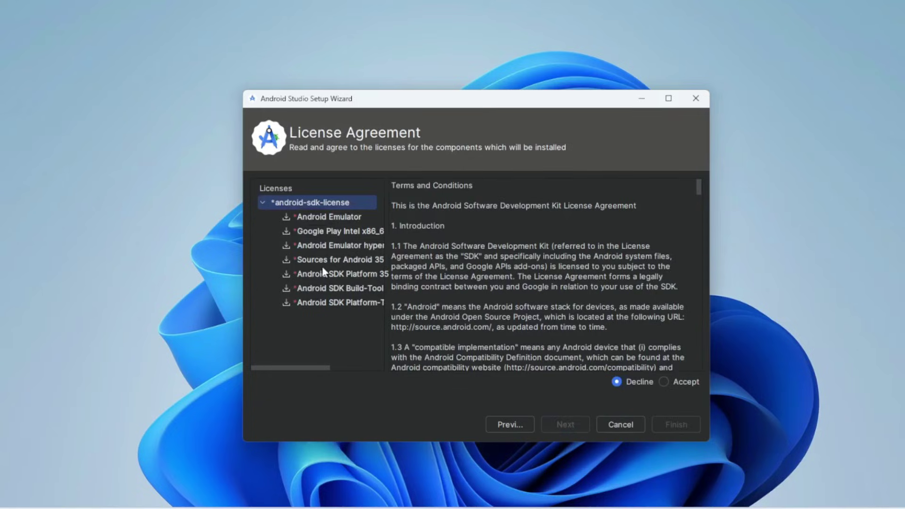
# - Accept the android-sdk-license and start downloading the SDK components with the download details shown
pyautogui.moveTo(313, 367)
pyautogui.mouseDown()
pyautogui.moveTo(370, 368)
pyautogui.moveTo(302, 368)
pyautogui.mouseUp()
pyautogui.click(663, 382)
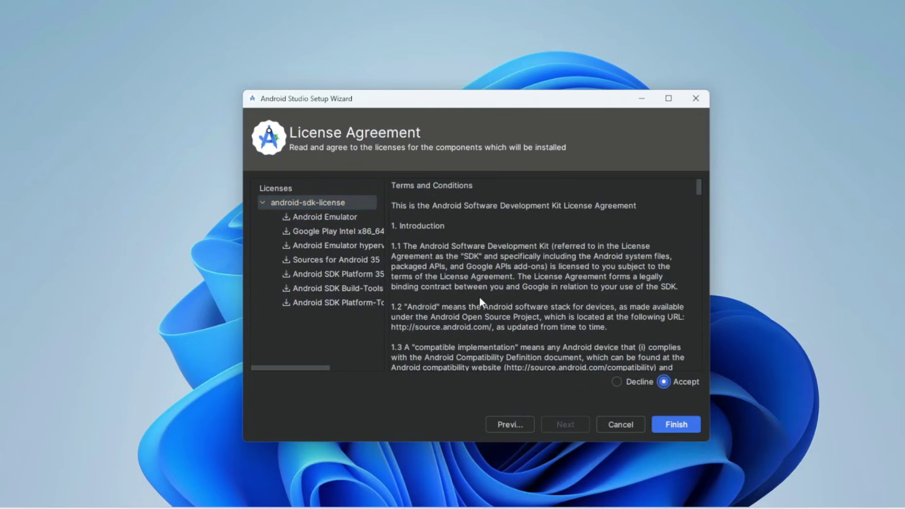
pyautogui.moveTo(310, 367); pyautogui.dragTo(289, 369)
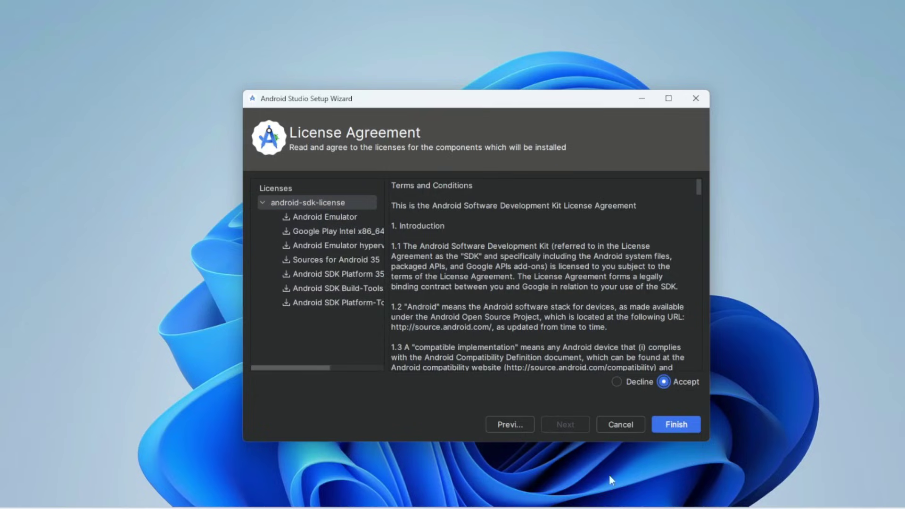
pyautogui.click(675, 426)
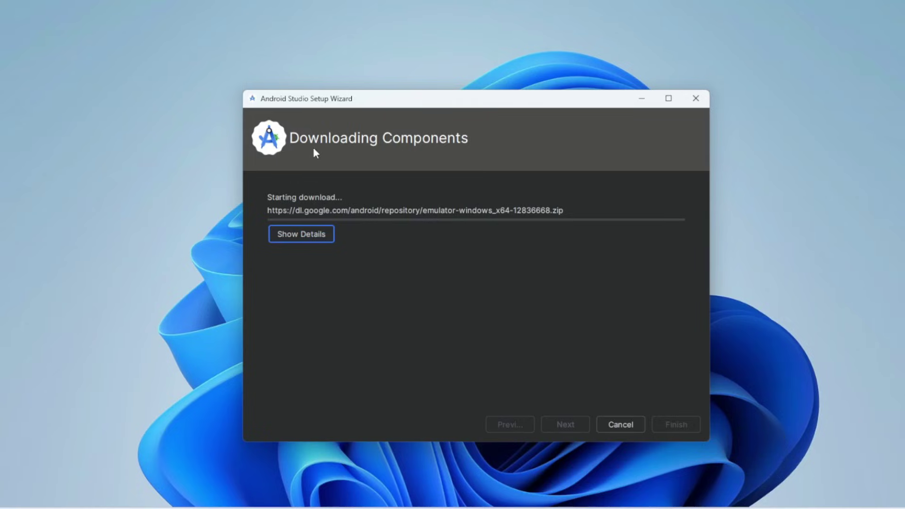
pyautogui.click(300, 235)
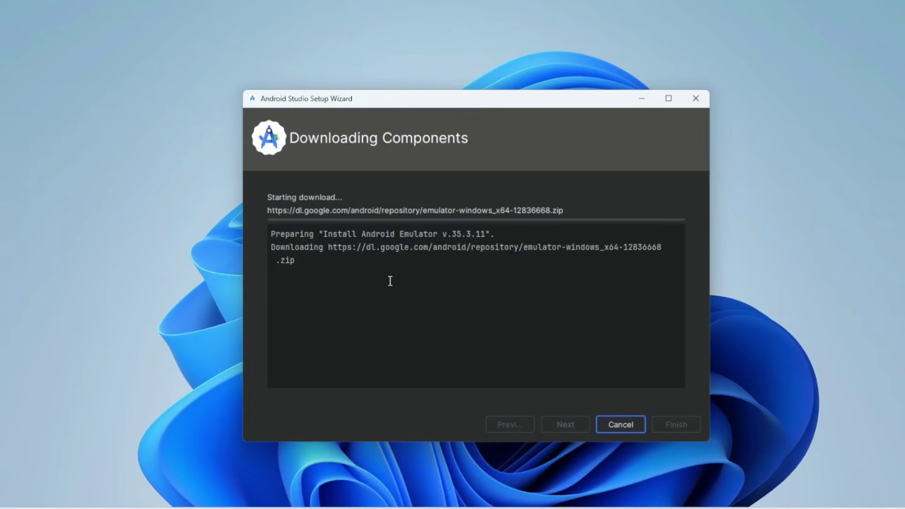
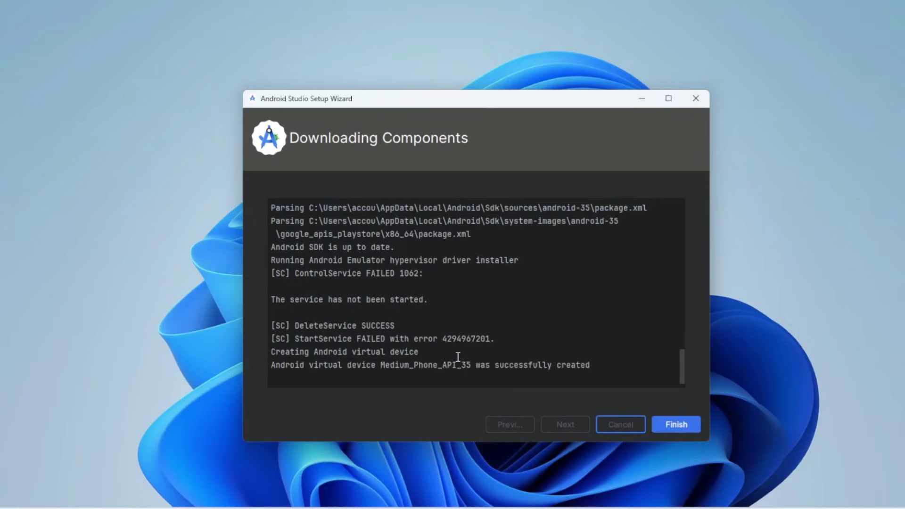
# - Finish the setup wizard and start a new phone and tablet project from the Empty Activity template
pyautogui.click(677, 425)
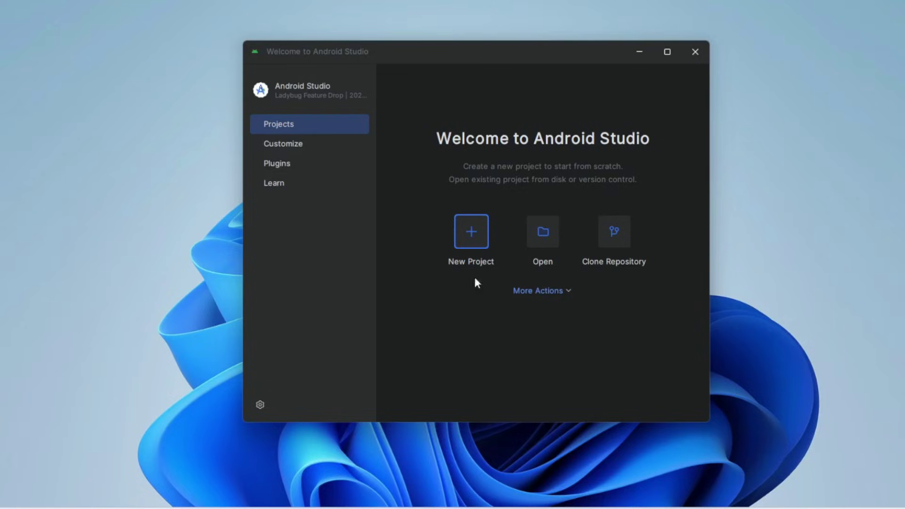
pyautogui.click(470, 231)
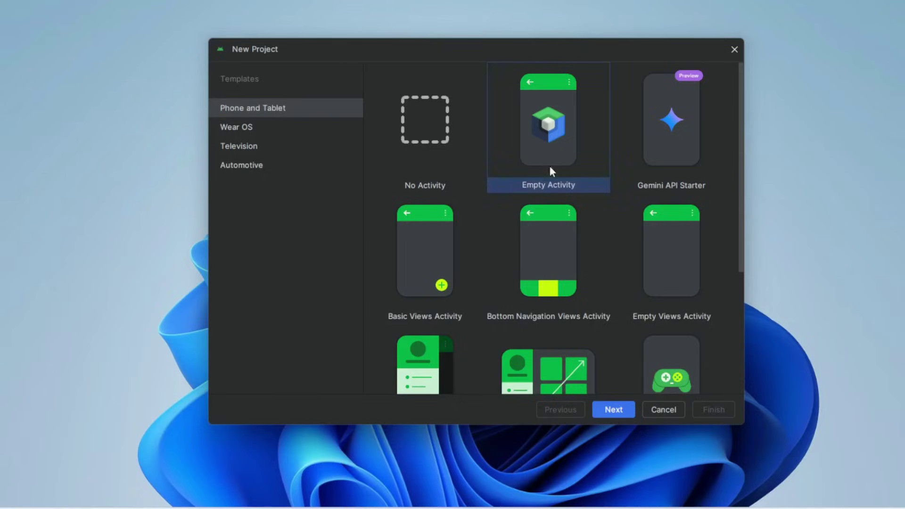
pyautogui.click(612, 410)
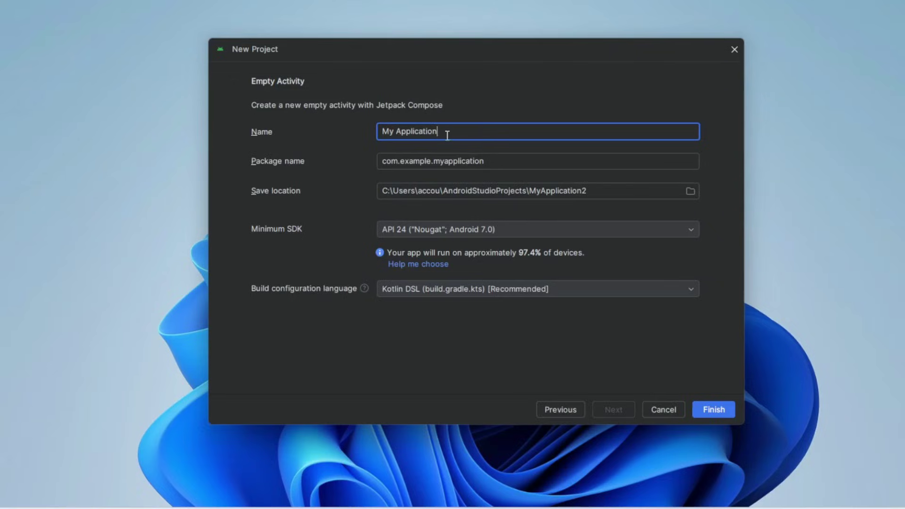
# - Name the new project My Frist Application
pyautogui.moveTo(448, 131); pyautogui.dragTo(376, 130)
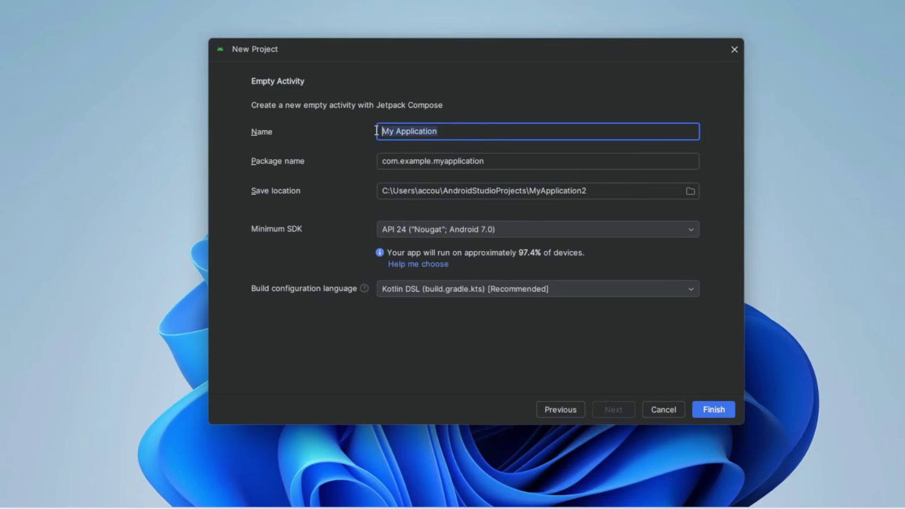
pyautogui.click(441, 131)
pyautogui.click(397, 131)
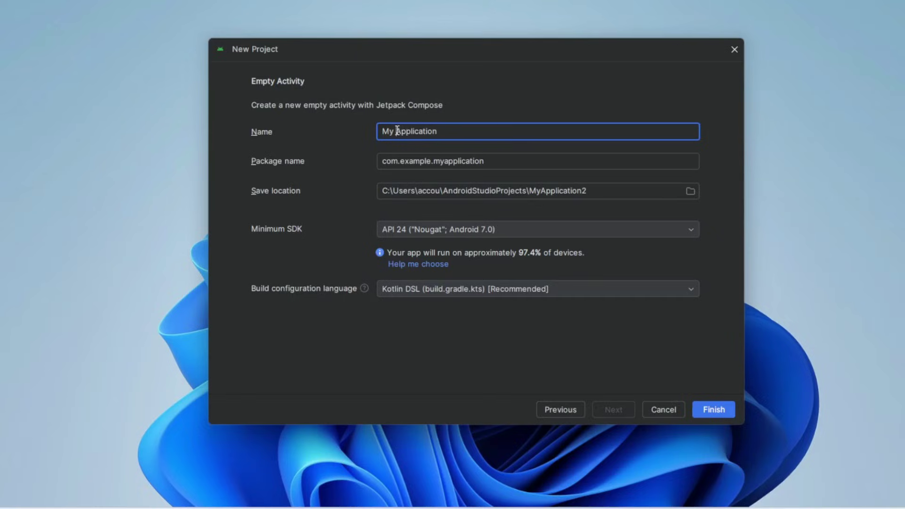
pyautogui.write('Fr')
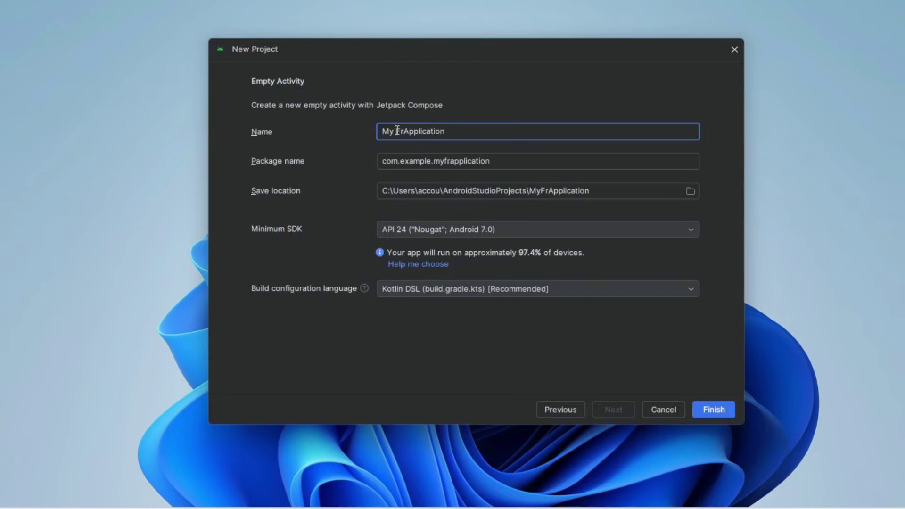
pyautogui.write('ist')
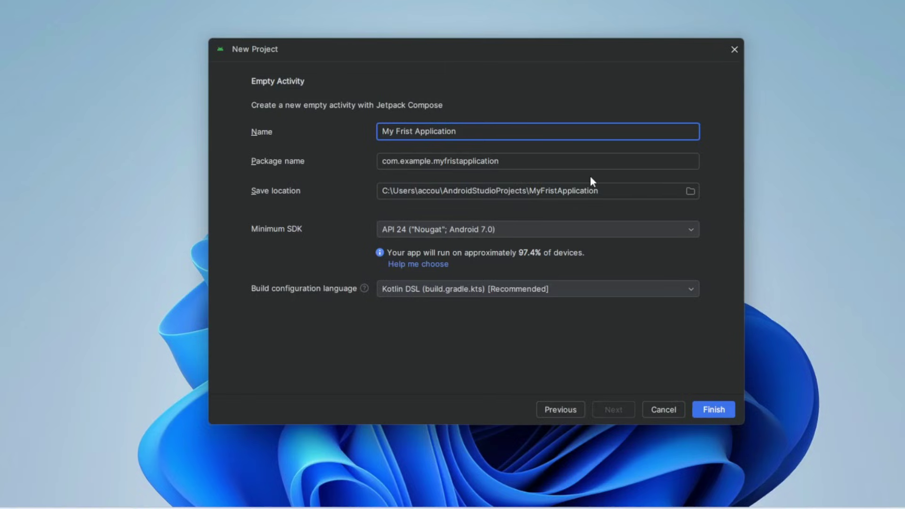
pyautogui.press('Tab')
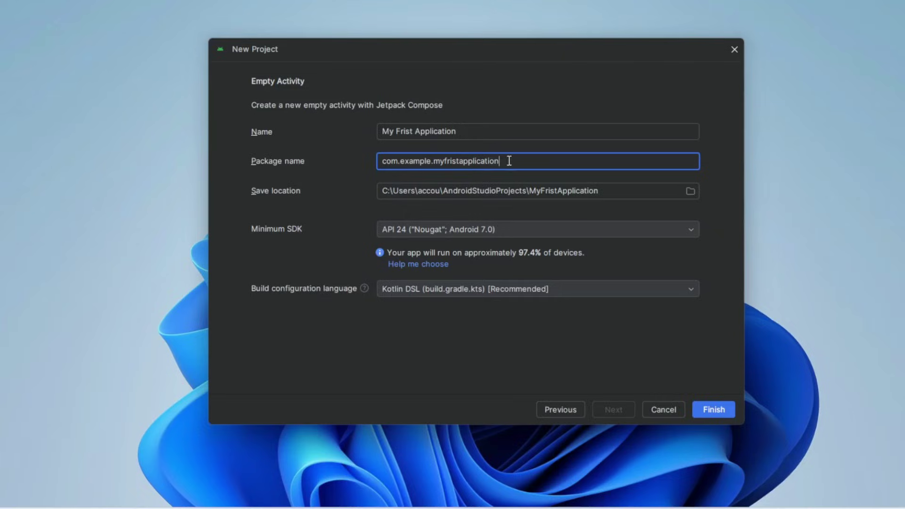
# - Choose API 24 ("Nougat"; Android 7.0) as minimum SDK and Kotlin DSL (build.gradle.kts) as build configuration language, keeping the suggested package name and save location
pyautogui.moveTo(509, 160); pyautogui.dragTo(374, 160)
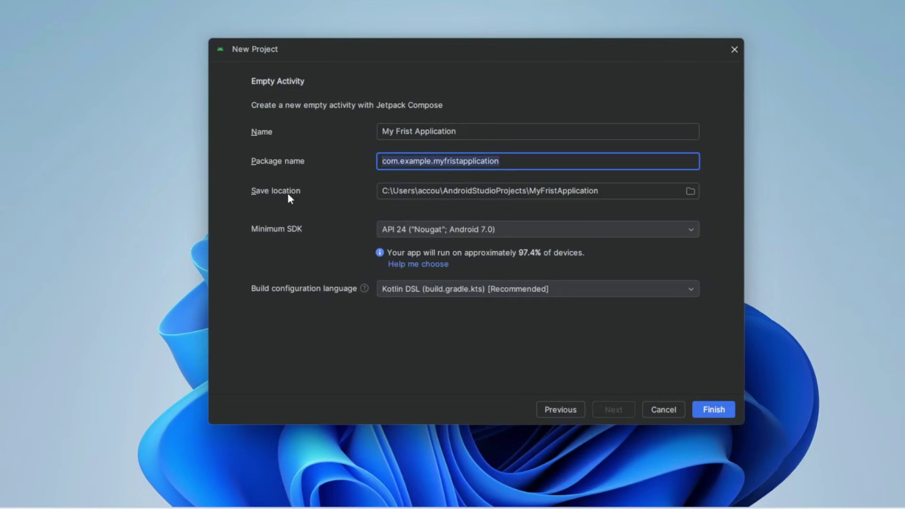
pyautogui.click(605, 191)
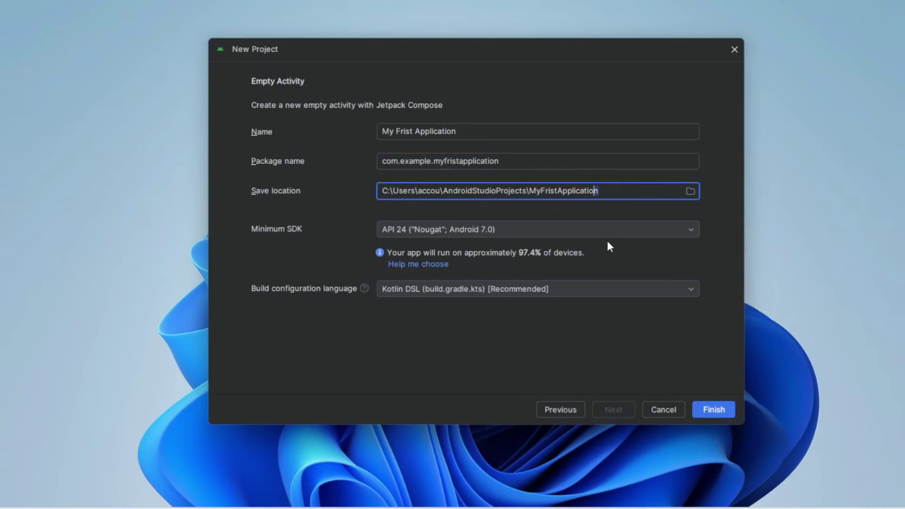
pyautogui.click(690, 229)
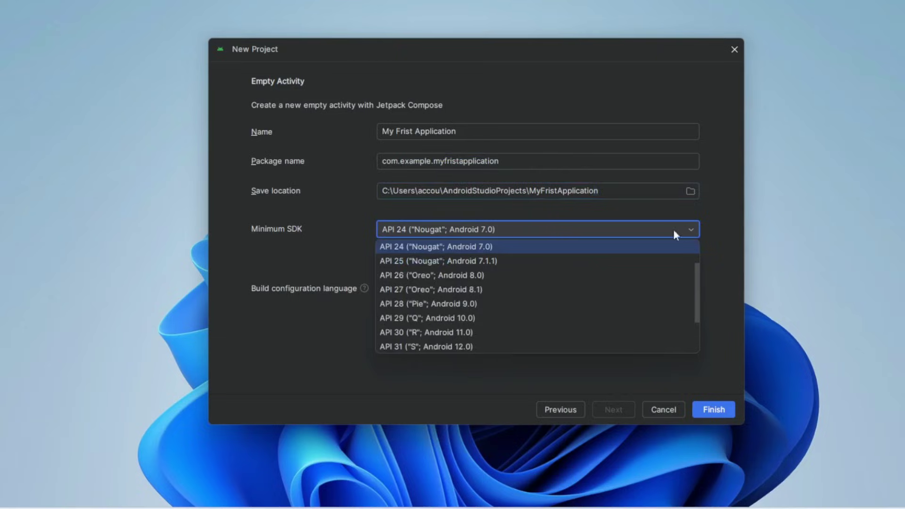
pyautogui.click(564, 246)
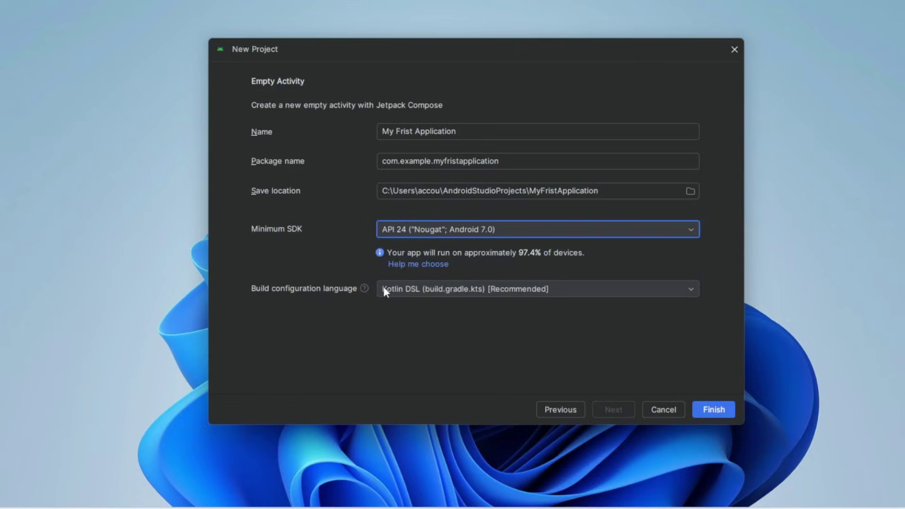
pyautogui.click(691, 290)
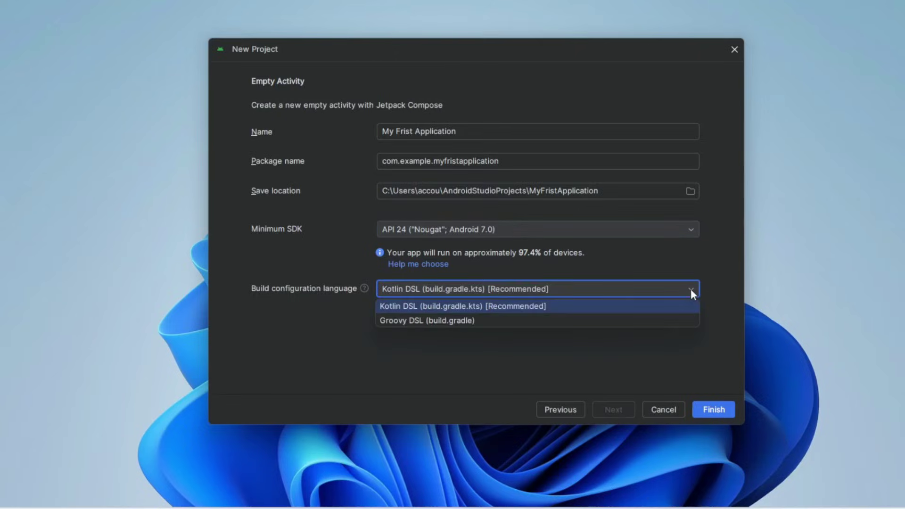
pyautogui.click(438, 307)
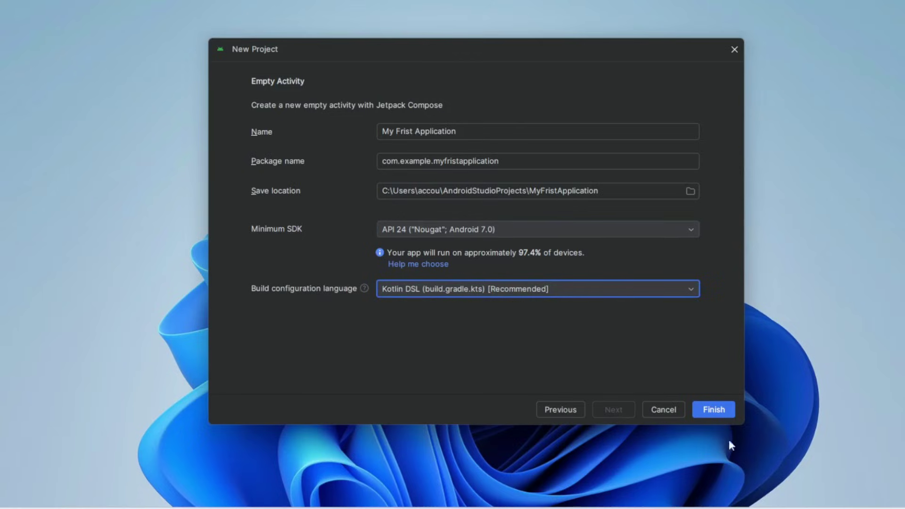
# - Create the project with these settings and maximize its window
pyautogui.click(712, 418)
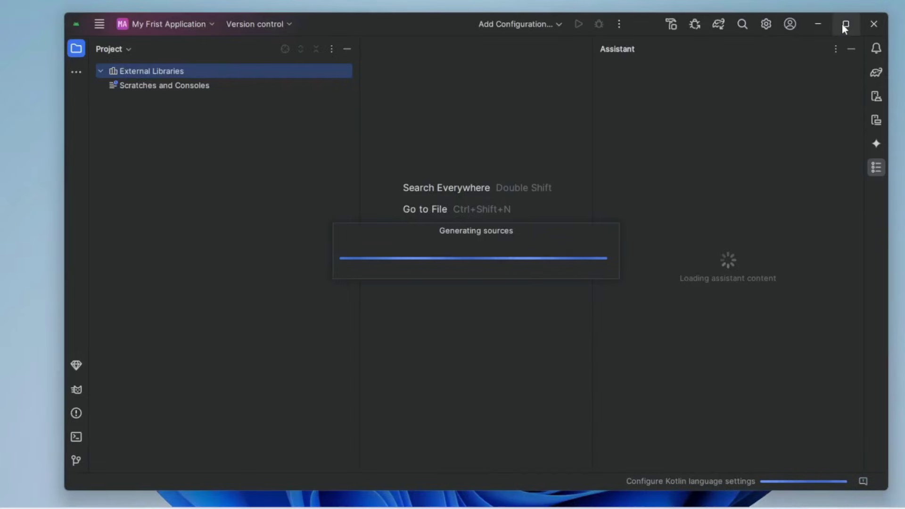
pyautogui.moveTo(843, 27)
pyautogui.click(841, 24)
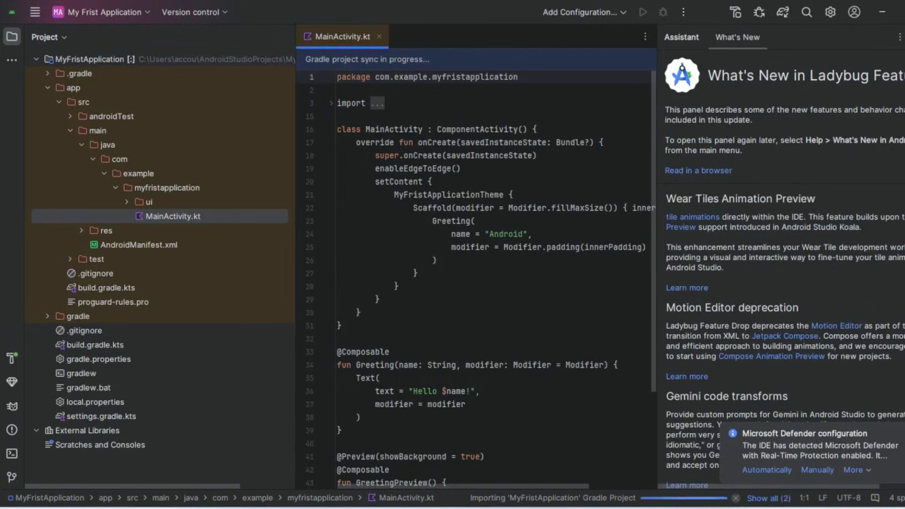
# - Read through the What's New notes for the Ladybug release and check the progress of the Gradle project import
pyautogui.scroll(-5, 803, 140)
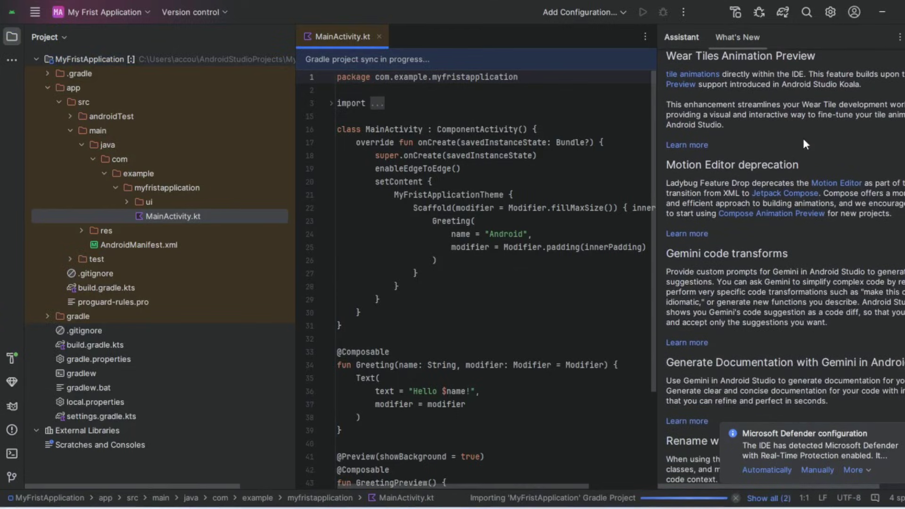
pyautogui.scroll(-2, 803, 139)
pyautogui.scroll(-5, 804, 142)
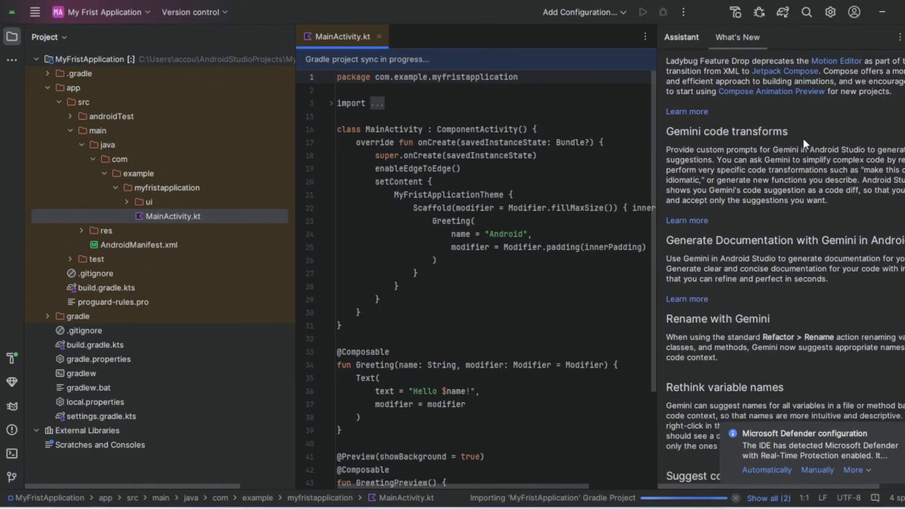
pyautogui.scroll(-7, 804, 144)
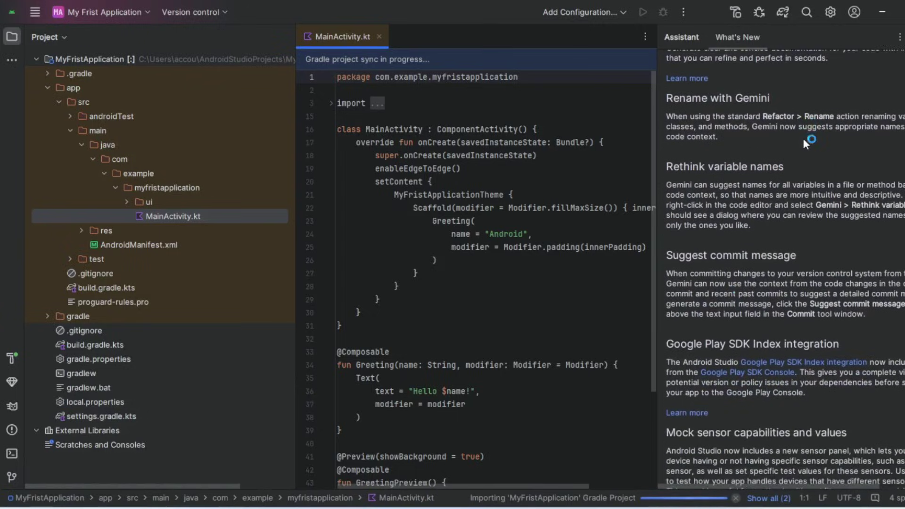
pyautogui.scroll(-5, 804, 141)
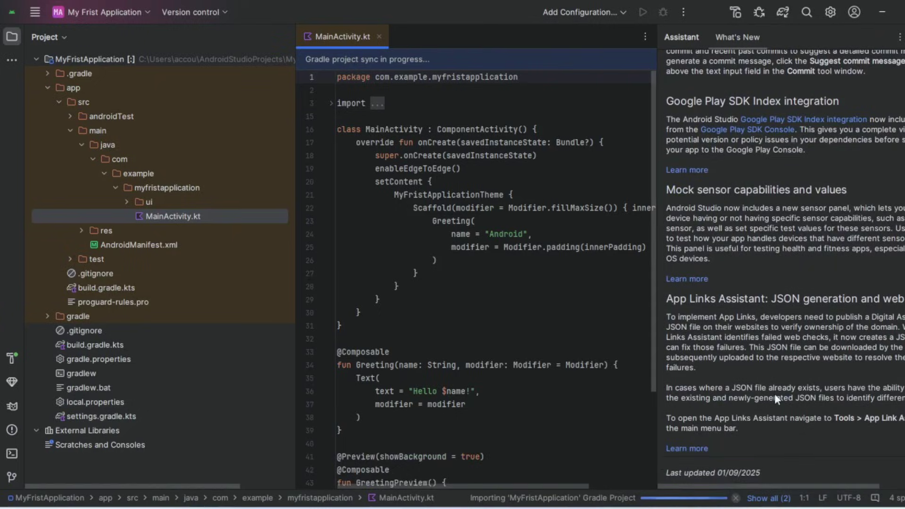
pyautogui.scroll(5, 753, 337)
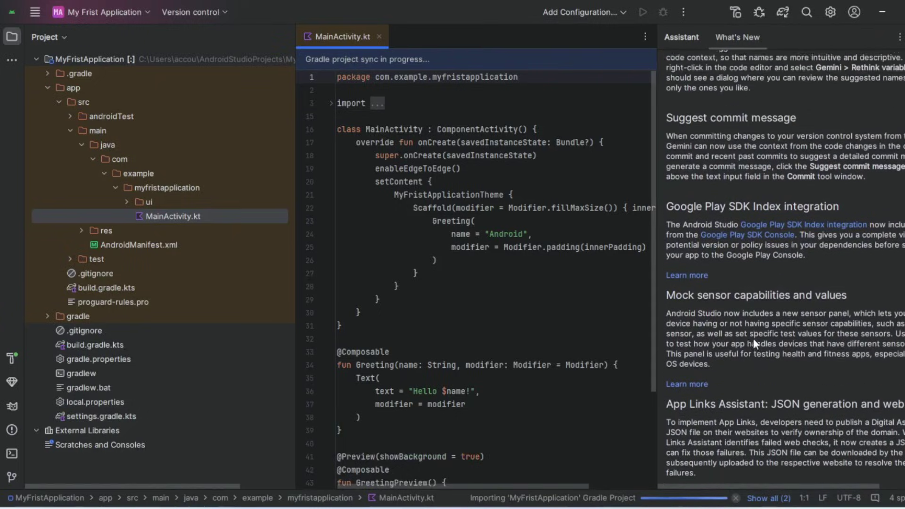
pyautogui.scroll(-4, 753, 338)
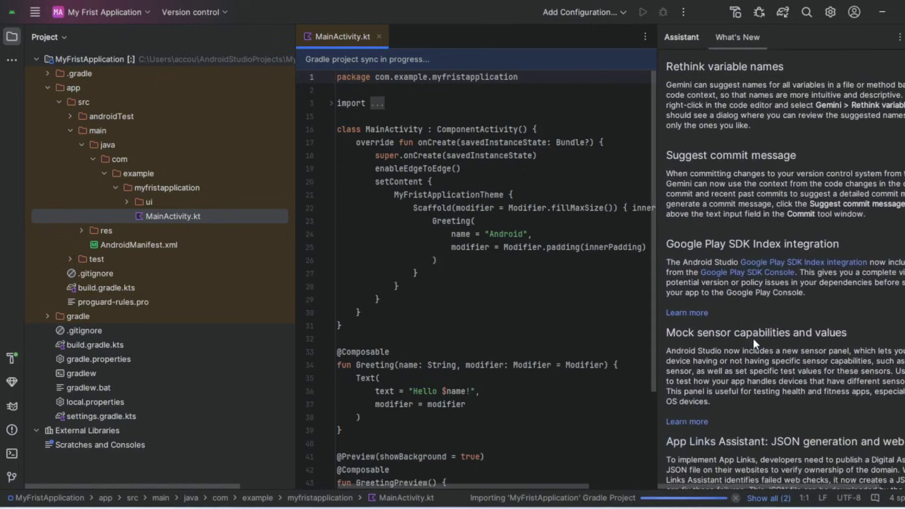
pyautogui.scroll(-1, 753, 338)
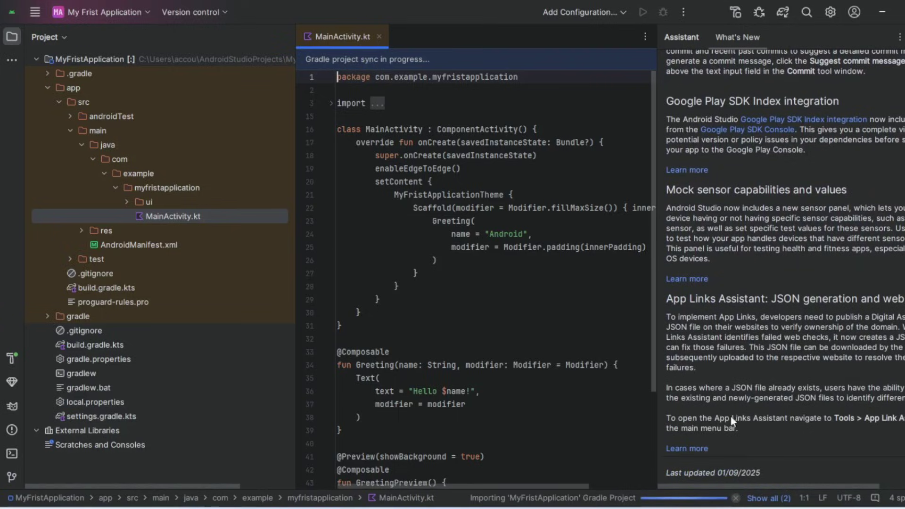
pyautogui.click(708, 499)
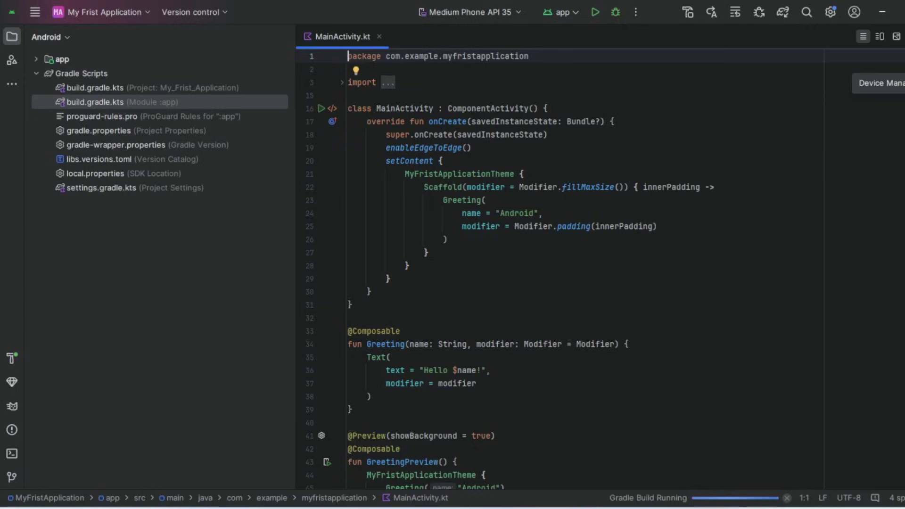
# - Review the virtual devices in the Device Manager, close it, and run the app on Medium Phone API 35
pyautogui.click(903, 83)
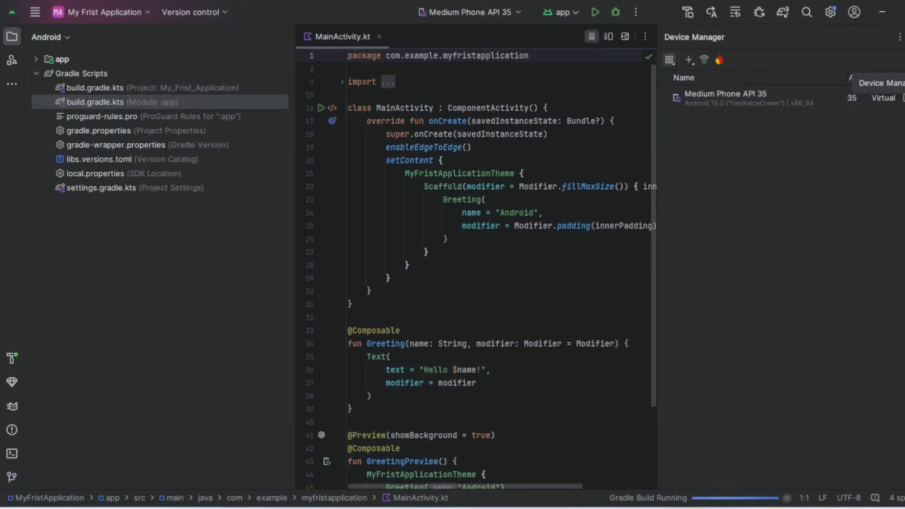
pyautogui.click(903, 82)
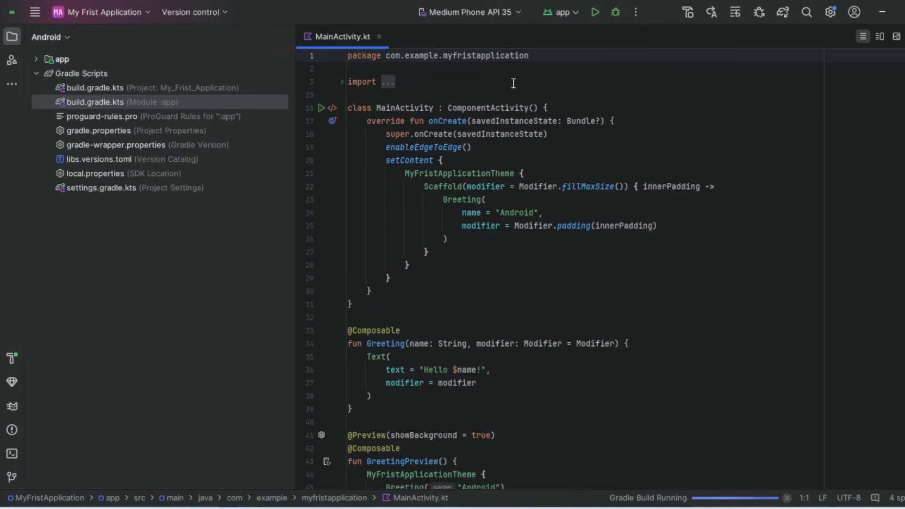
pyautogui.click(594, 12)
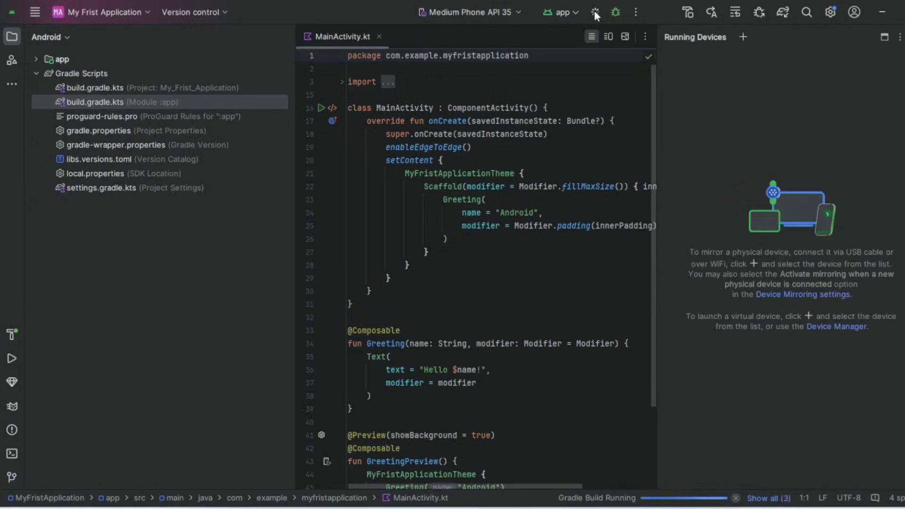